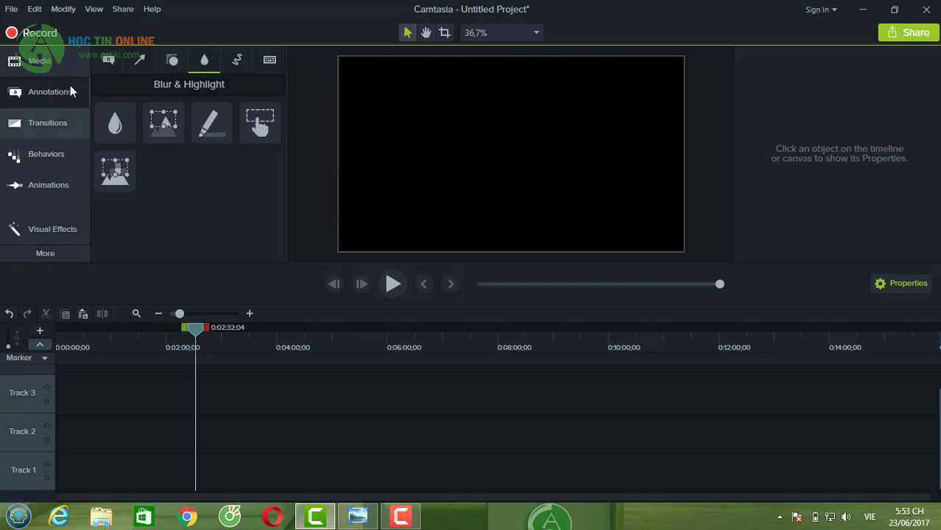
# Place the image 5 luon bst.jpg at the start of Track 2 and extend it to the end of the Crimson_Fly audio clip.
pyautogui.click(37, 60)
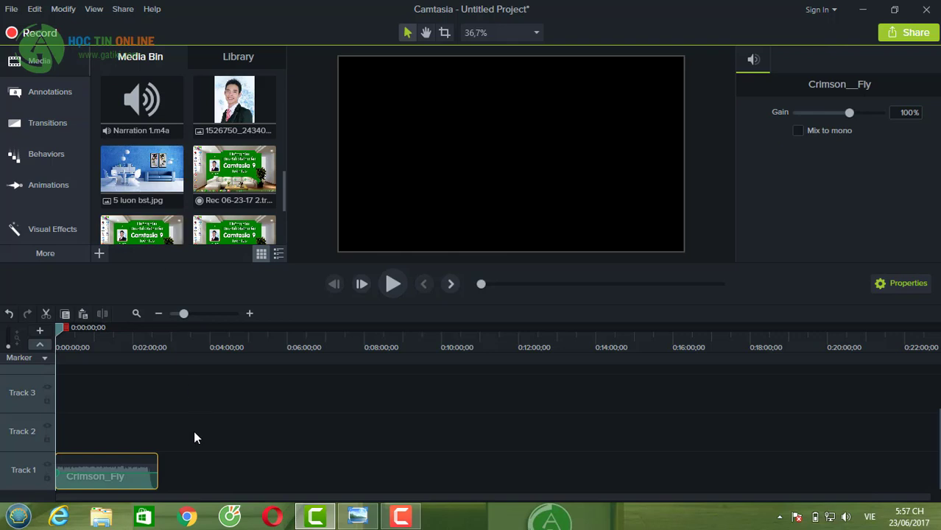
pyautogui.moveTo(142, 174); pyautogui.dragTo(56, 474)
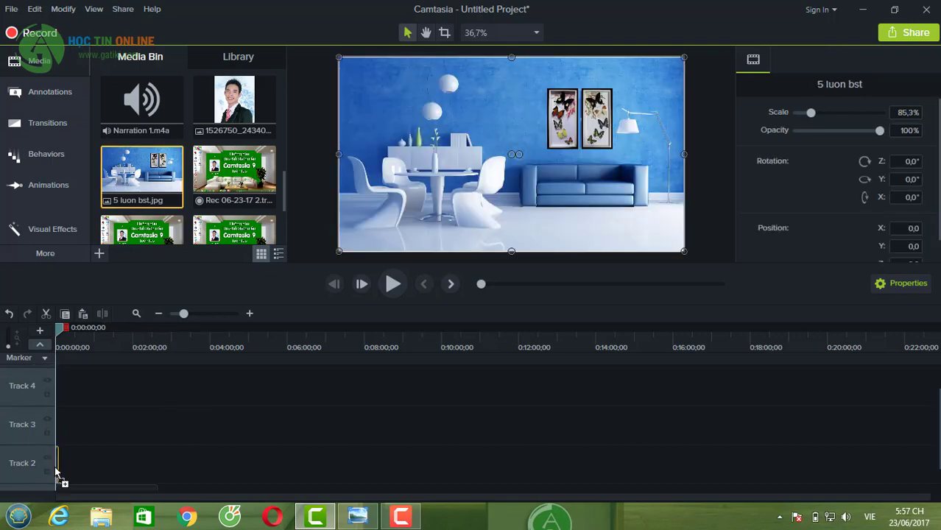
pyautogui.scroll(-1, 131, 466)
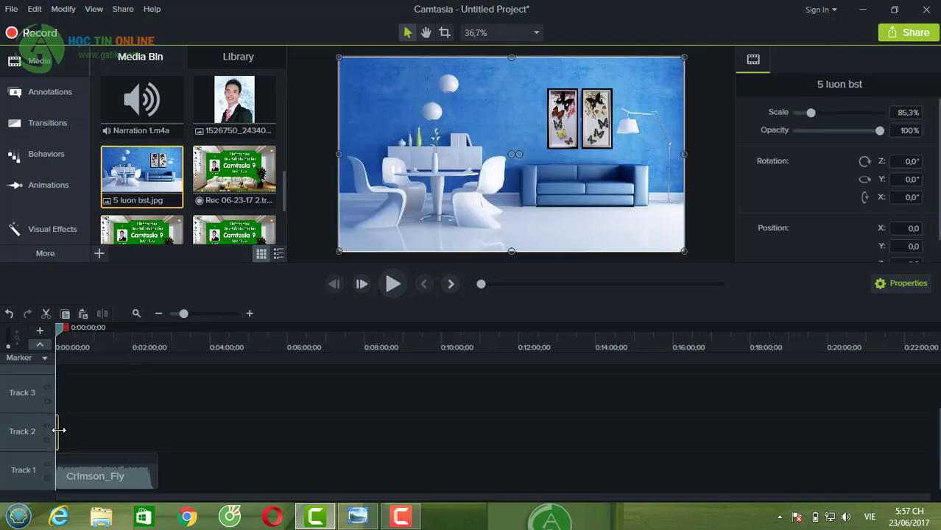
pyautogui.moveTo(59, 430); pyautogui.dragTo(154, 441)
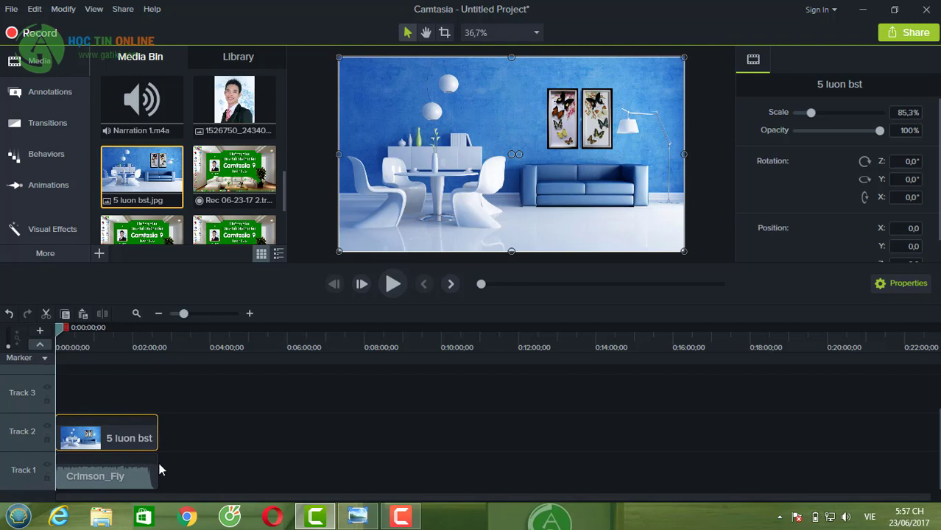
# Try to stretch the Crimson_Fly audio clip, and place a copy of it directly after the original on Track 1.
pyautogui.click(159, 474)
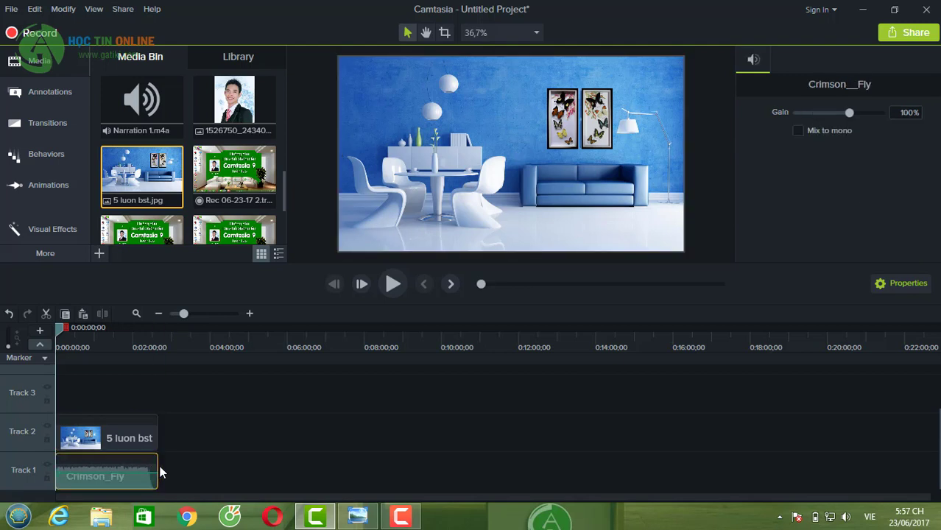
pyautogui.moveTo(159, 472); pyautogui.dragTo(282, 484)
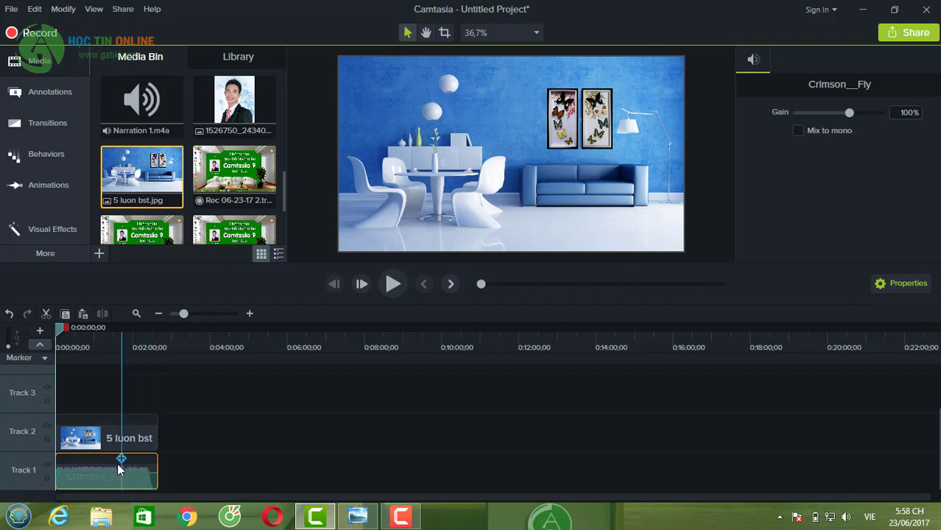
pyautogui.click(184, 474)
pyautogui.hotkey('ctrl', 'v')
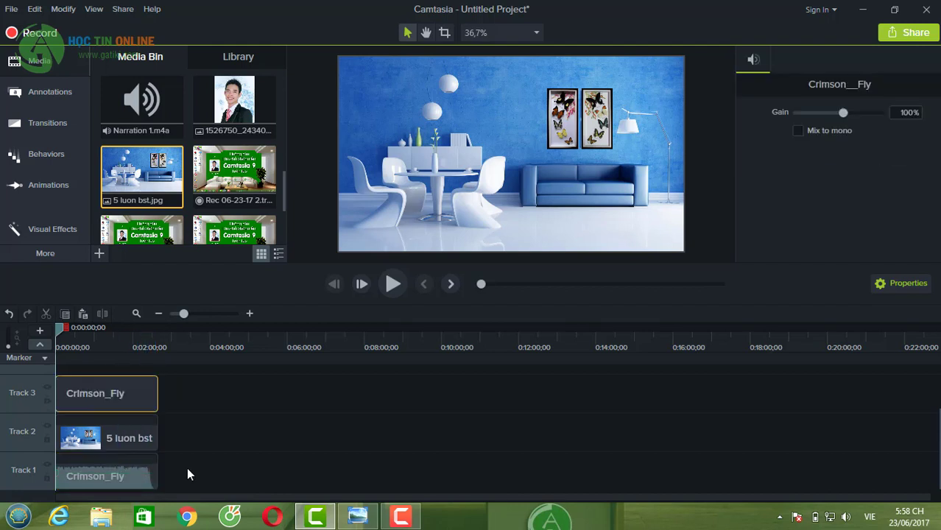
pyautogui.moveTo(155, 415); pyautogui.dragTo(219, 490)
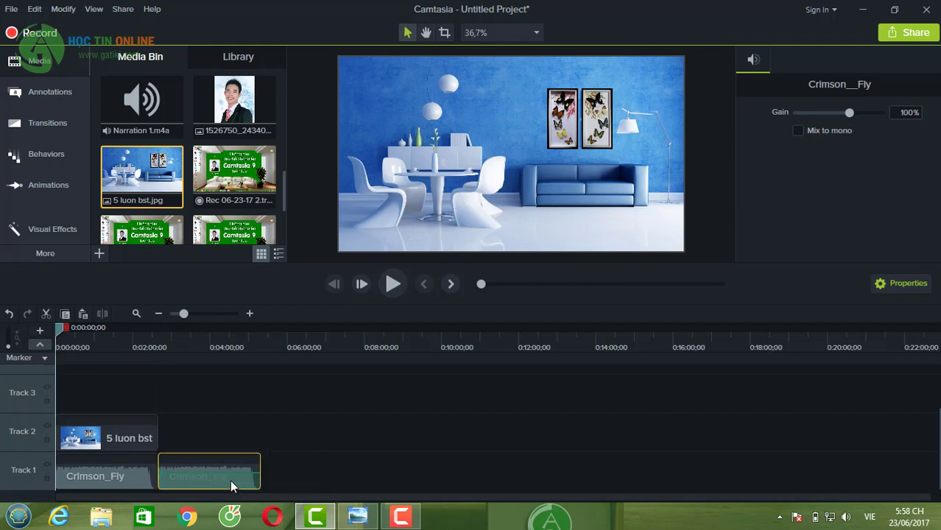
# Delete both Crimson_Fly audio clips from Track 1.
pyautogui.press('Delete')
pyautogui.click(133, 484)
pyautogui.press('Delete')
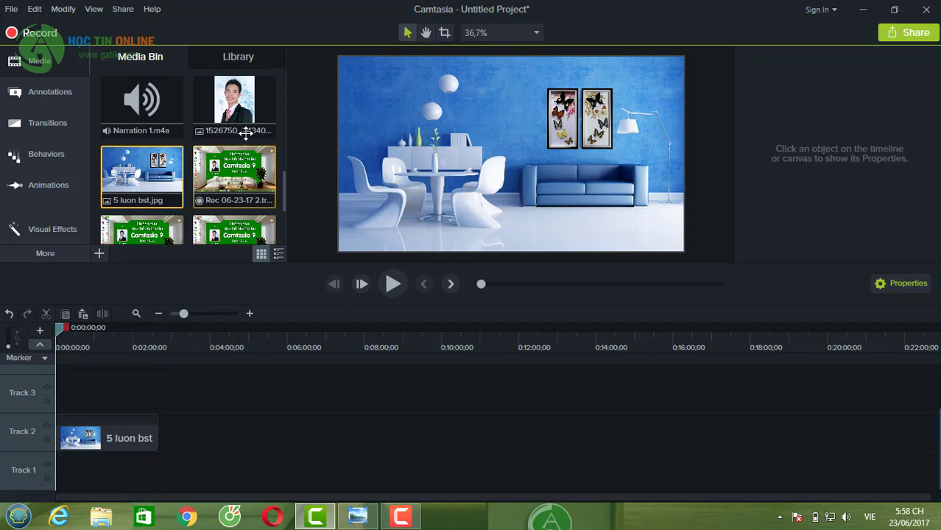
# Add the rainbowwaves animated background from the library at the start of Track 1 and try to stretch it.
pyautogui.click(239, 63)
pyautogui.scroll(2, 165, 92)
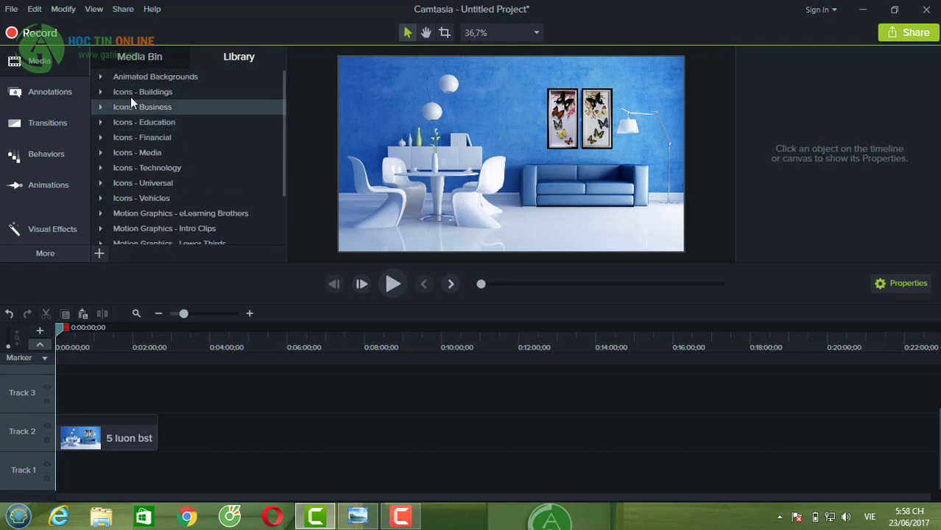
pyautogui.click(100, 75)
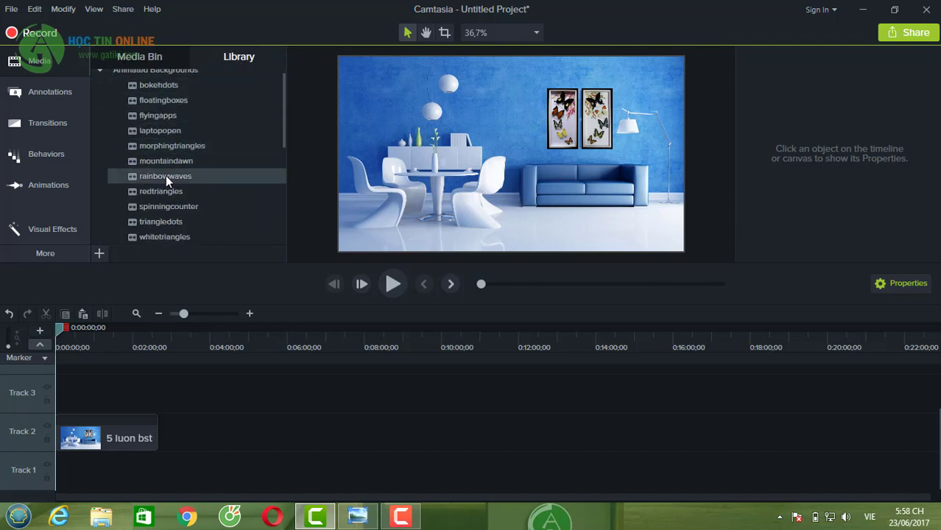
pyautogui.moveTo(166, 181); pyautogui.dragTo(68, 478)
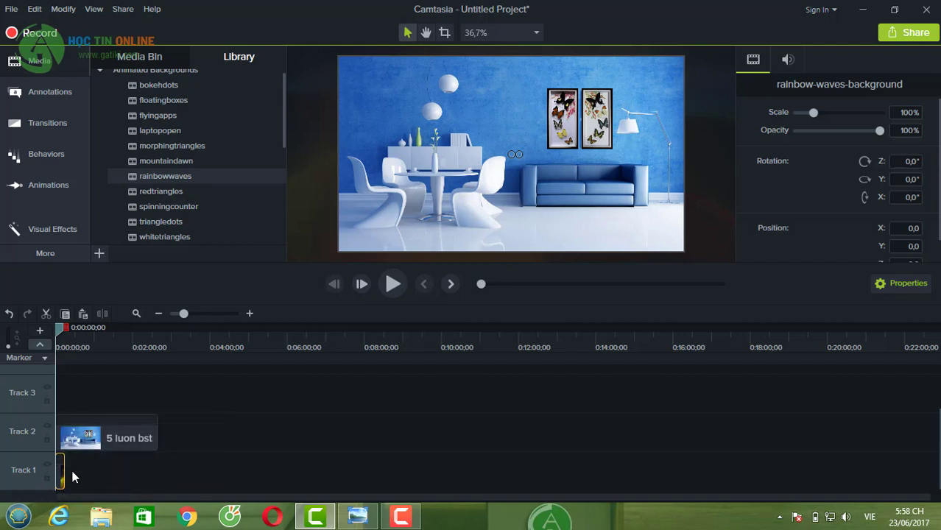
pyautogui.moveTo(70, 474); pyautogui.dragTo(74, 405)
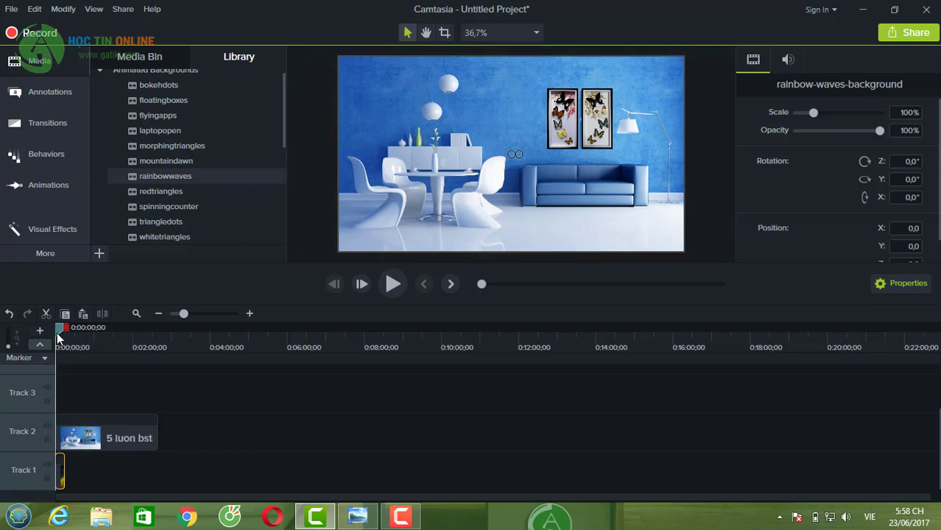
# Trim the 5 luon bst image to the background clip's length, scale it to about 50.8% and move it near the canvas centre.
pyautogui.moveTo(157, 438); pyautogui.dragTo(53, 436)
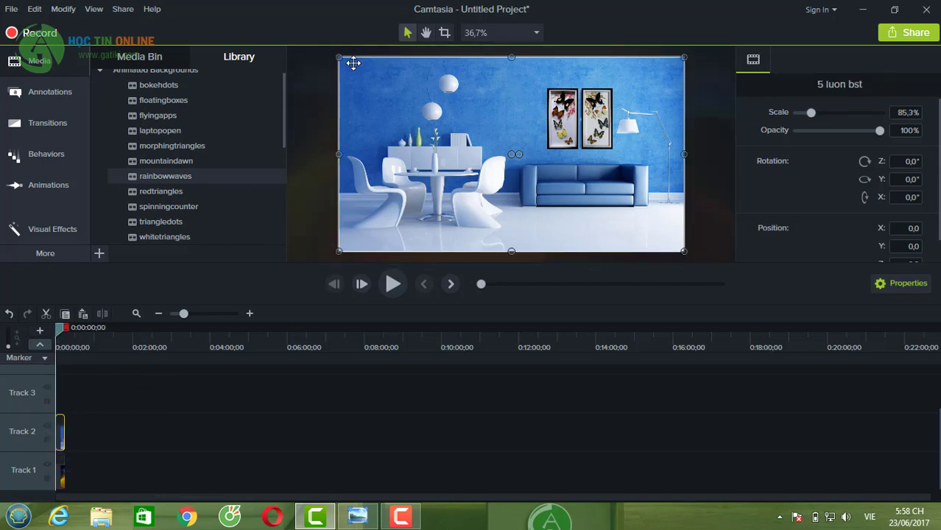
pyautogui.moveTo(339, 57); pyautogui.dragTo(479, 135)
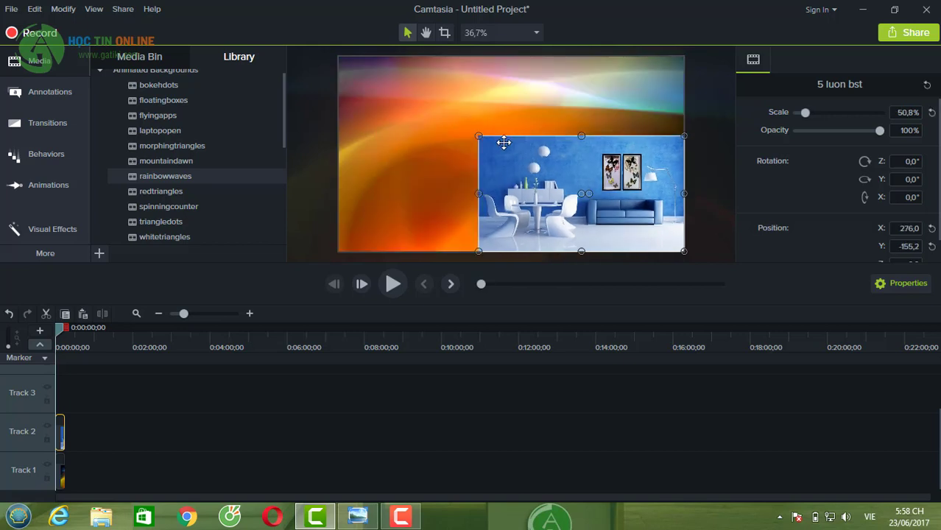
pyautogui.moveTo(564, 216); pyautogui.dragTo(496, 173)
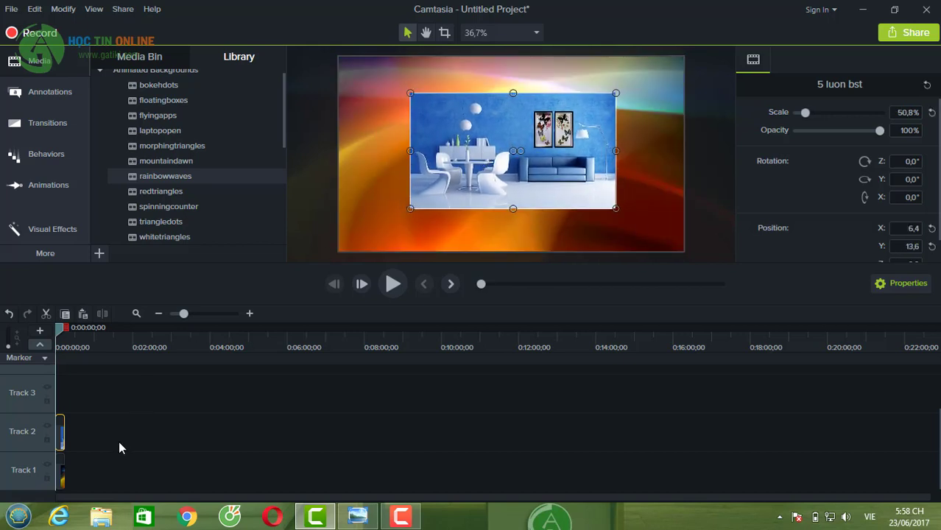
# Place a second rainbow-waves background clip after the first on Track 1 and extend the 5 luon bst image past the three-minute mark.
pyautogui.click(64, 477)
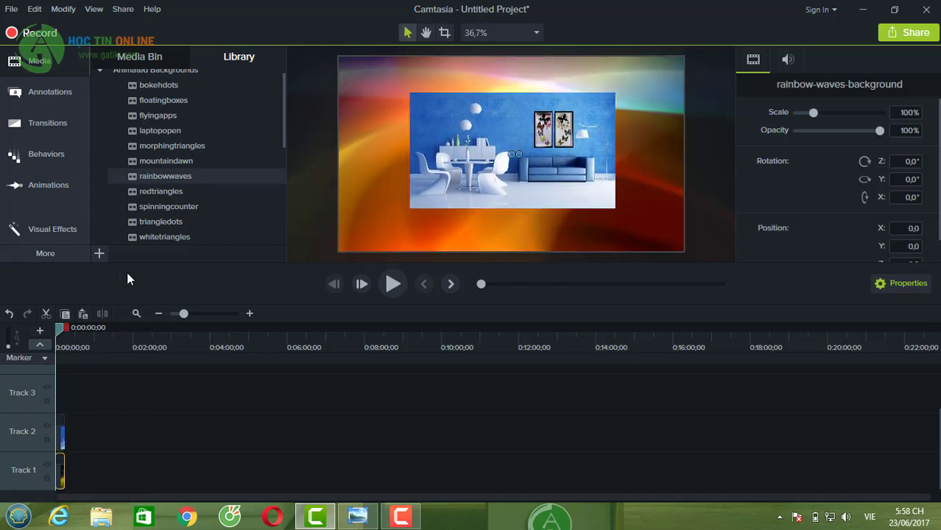
pyautogui.moveTo(64, 479)
pyautogui.mouseDown()
pyautogui.moveTo(67, 501)
pyautogui.moveTo(73, 470)
pyautogui.mouseUp()
pyautogui.moveTo(65, 432); pyautogui.dragTo(188, 430)
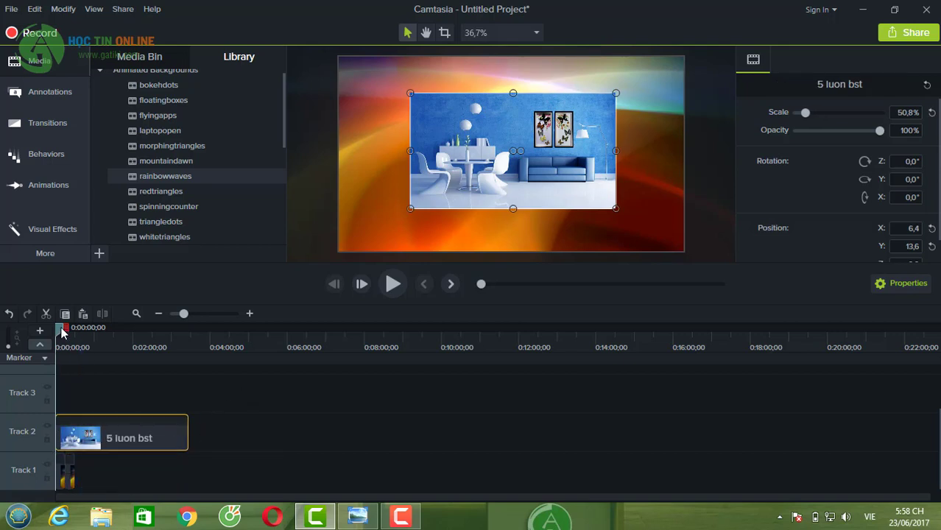
# Add more copies of the animated background from the media bin along Track 1, aligning the last one with the image clip's end.
pyautogui.moveTo(65, 330)
pyautogui.mouseDown()
pyautogui.moveTo(95, 341)
pyautogui.moveTo(63, 331)
pyautogui.mouseUp()
pyautogui.click(135, 57)
pyautogui.scroll(-1, 206, 162)
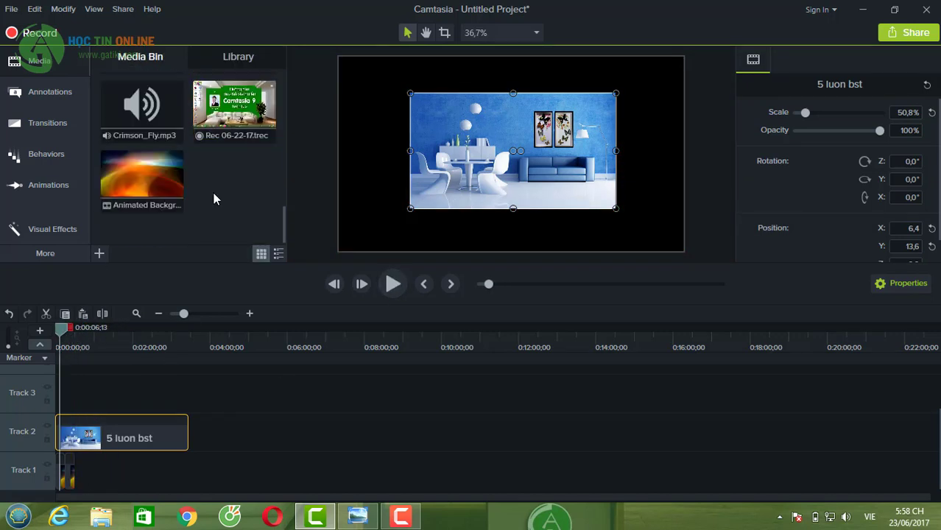
pyautogui.moveTo(141, 180); pyautogui.dragTo(73, 477)
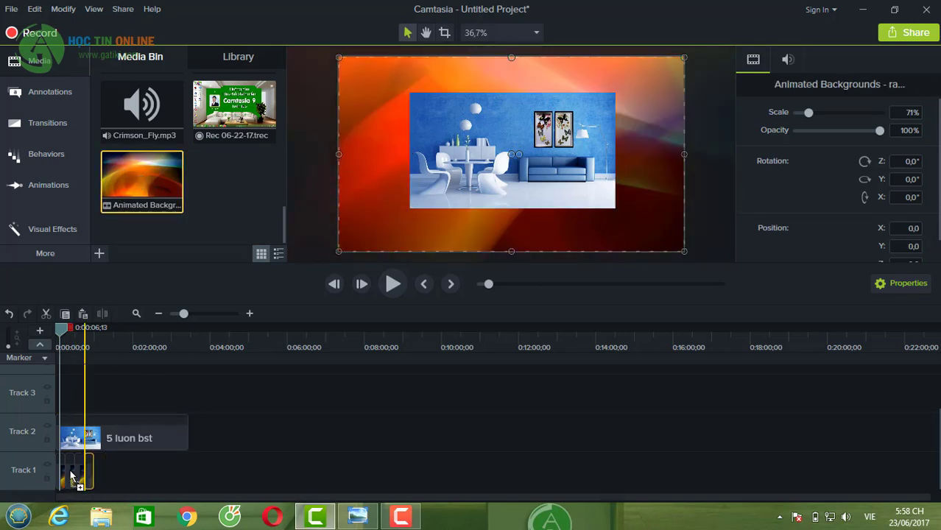
pyautogui.moveTo(144, 193); pyautogui.dragTo(92, 475)
pyautogui.moveTo(144, 201)
pyautogui.mouseDown()
pyautogui.moveTo(190, 458)
pyautogui.moveTo(177, 506)
pyautogui.moveTo(197, 476)
pyautogui.moveTo(186, 480)
pyautogui.moveTo(187, 466)
pyautogui.moveTo(184, 477)
pyautogui.mouseUp()
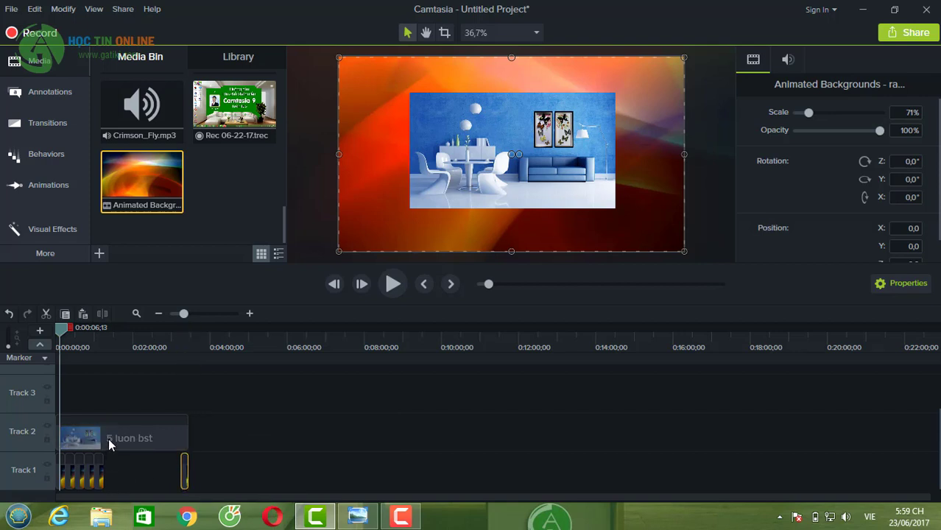
# Stretch the 5 luon bst clip far beyond the last background clip and trim it back to that clip's end.
pyautogui.moveTo(187, 433); pyautogui.dragTo(673, 433)
pyautogui.moveTo(267, 441); pyautogui.dragTo(187, 435)
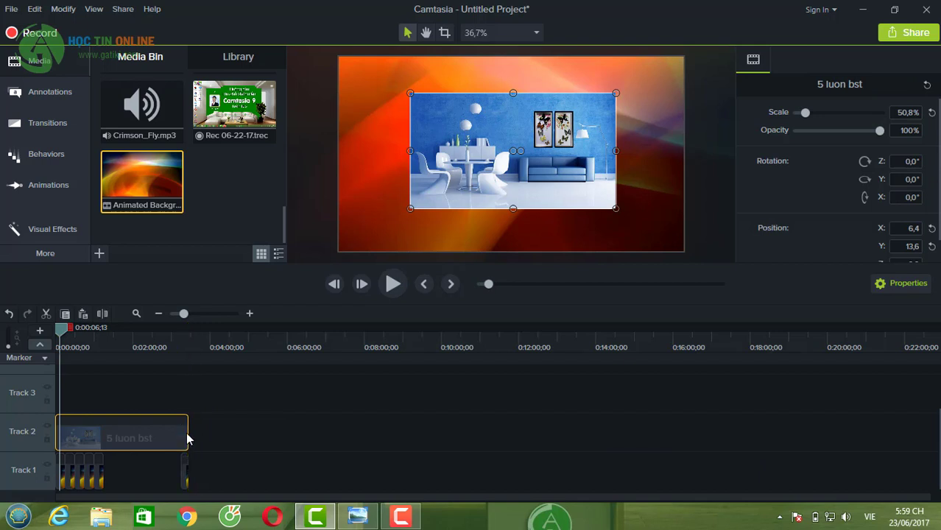
# Add the dark blue oval speech-bubble callout at the start of Track 3 and extend it to the end of the image clip.
pyautogui.click(39, 102)
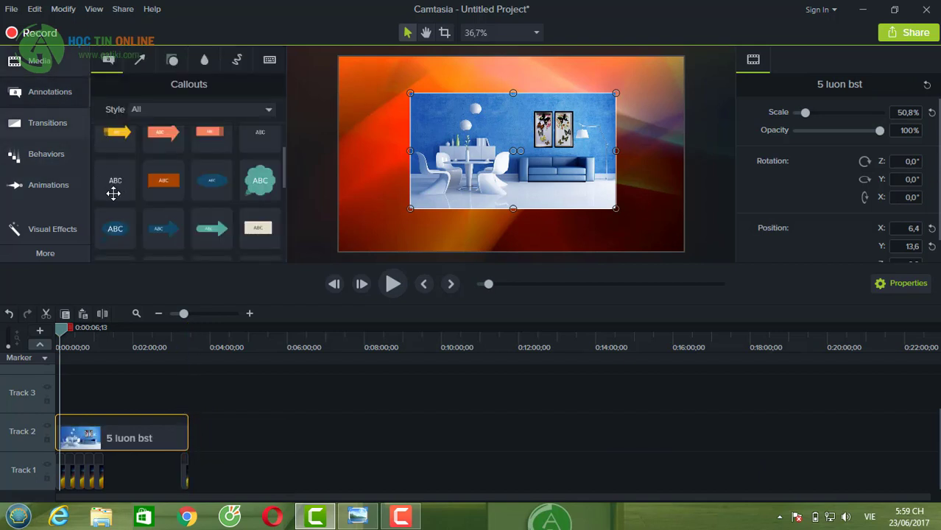
pyautogui.moveTo(123, 229); pyautogui.dragTo(67, 398)
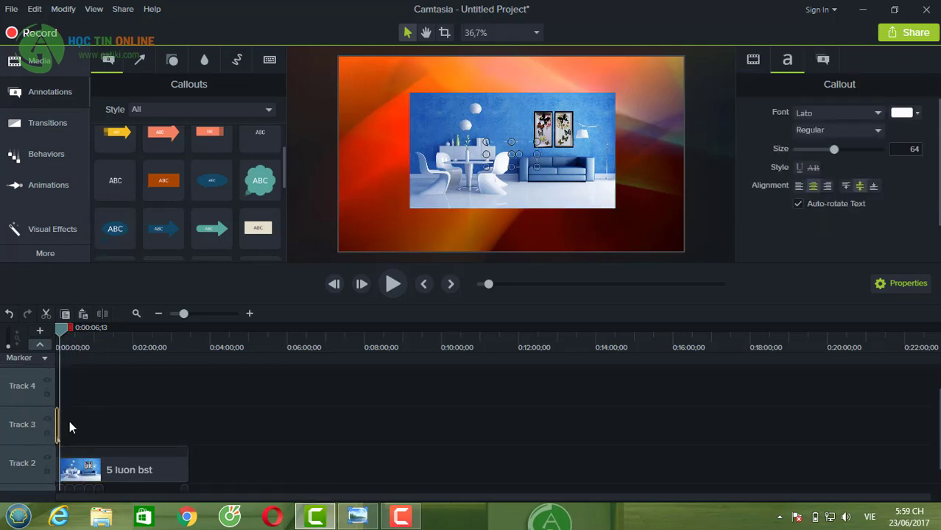
pyautogui.moveTo(58, 425); pyautogui.dragTo(188, 442)
# Move the callout over the framed pictures above the sofa and set its text to "Gatiki".
pyautogui.moveTo(510, 154); pyautogui.dragTo(548, 129)
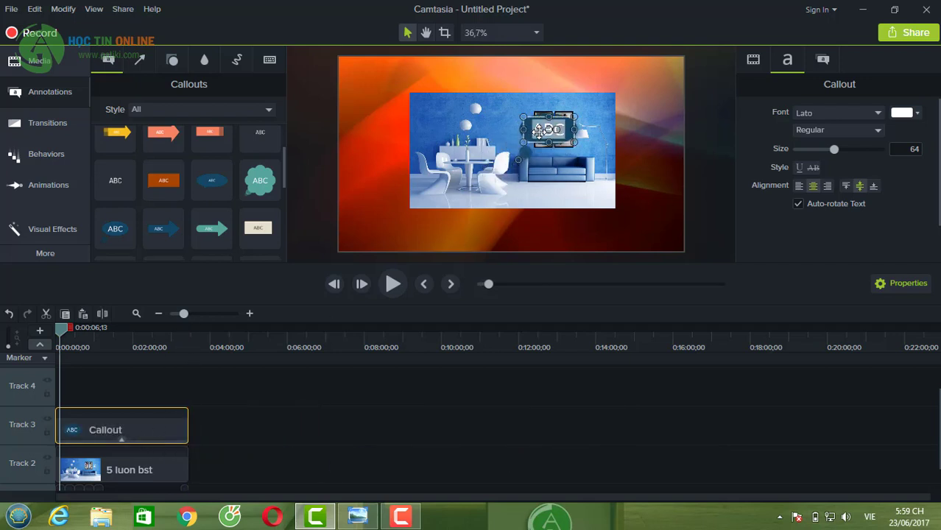
pyautogui.doubleClick(539, 131)
pyautogui.write('Gatiki')
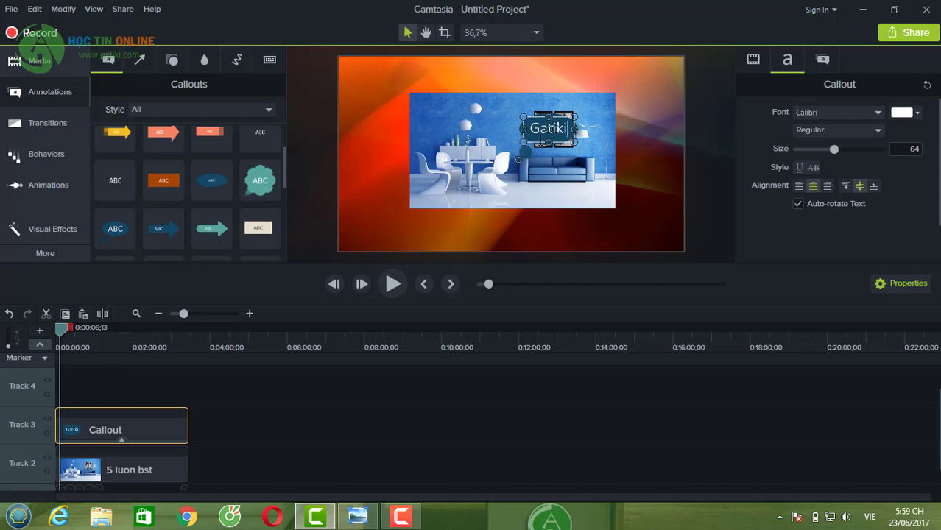
pyautogui.click(458, 196)
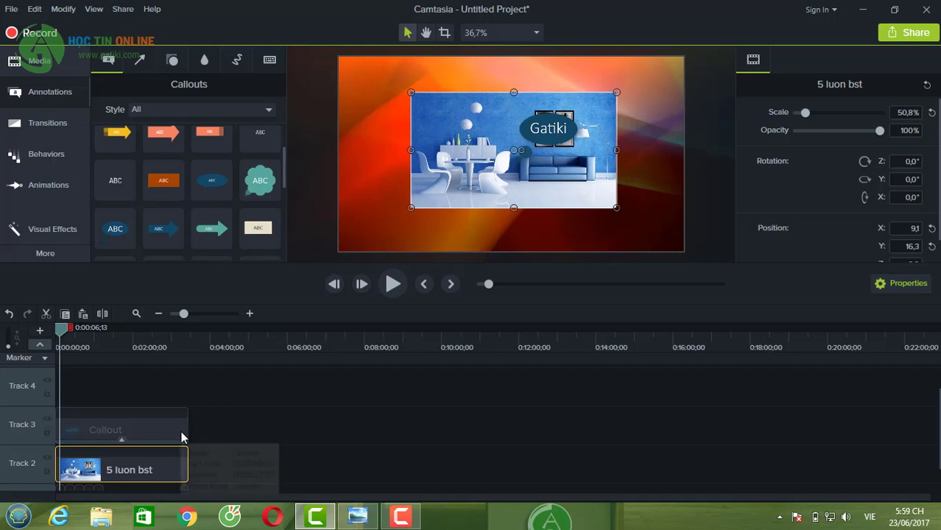
# Delete all the animated background clips from Track 1.
pyautogui.scroll(-1, 180, 429)
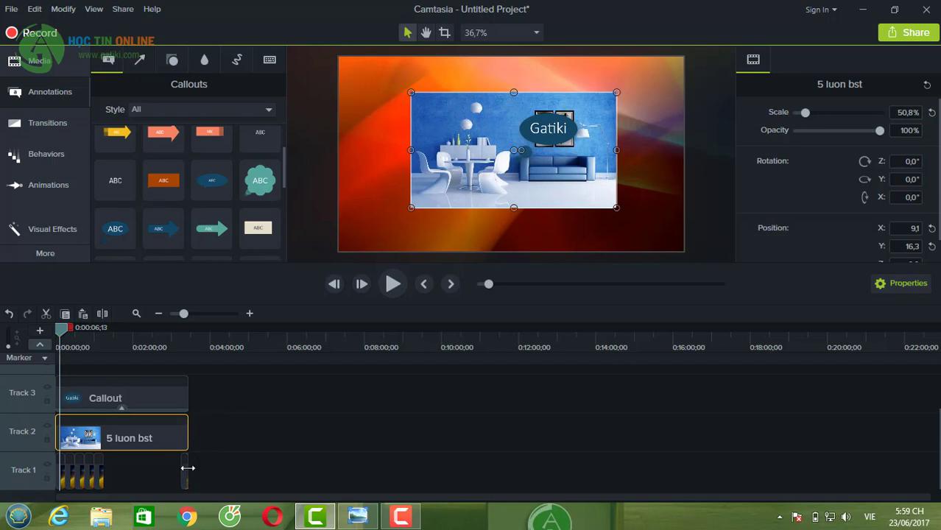
pyautogui.click(122, 460)
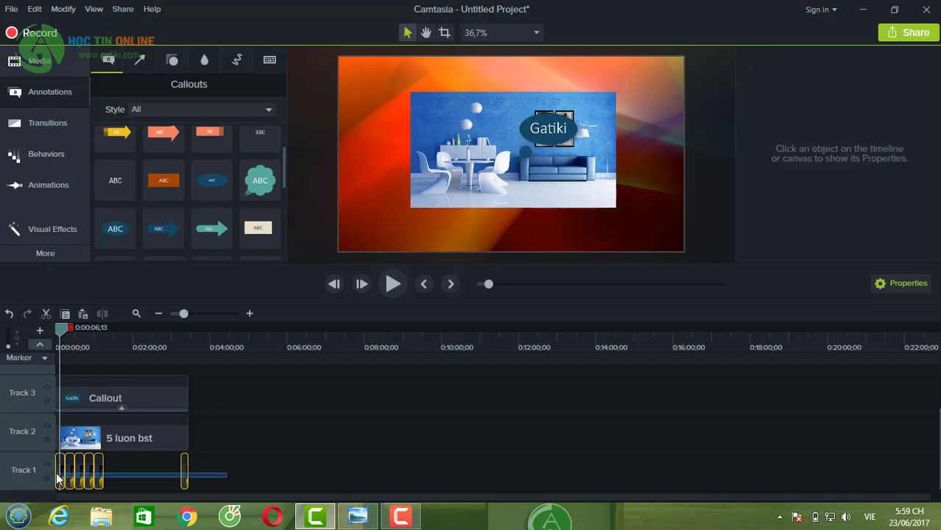
pyautogui.press('Delete')
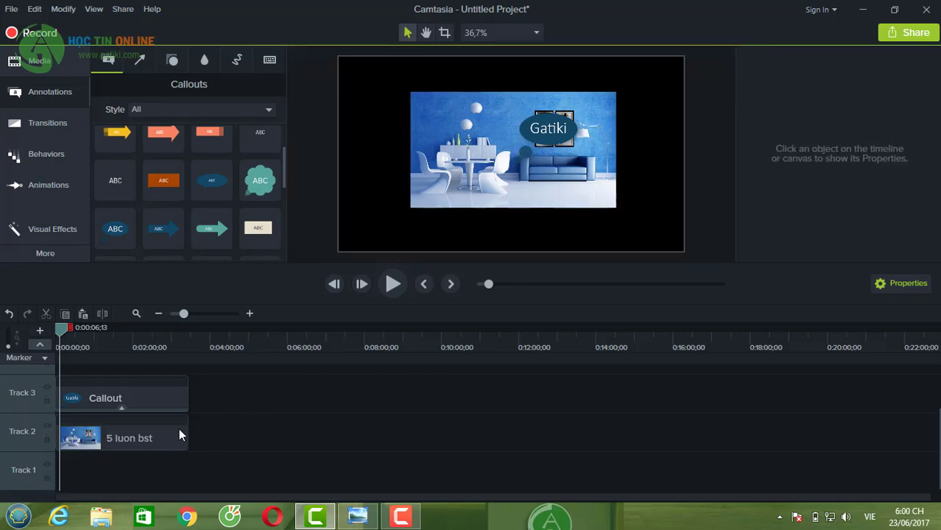
pyautogui.click(180, 430)
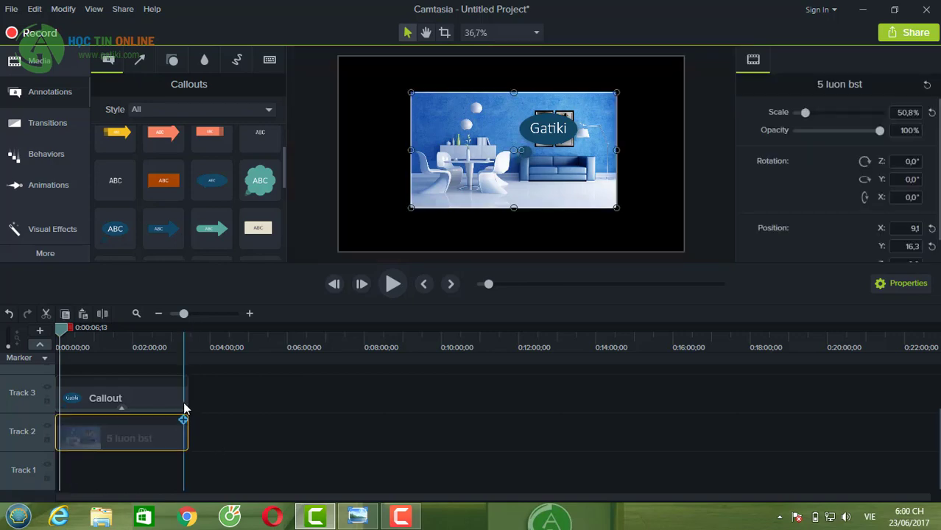
pyautogui.click(179, 398)
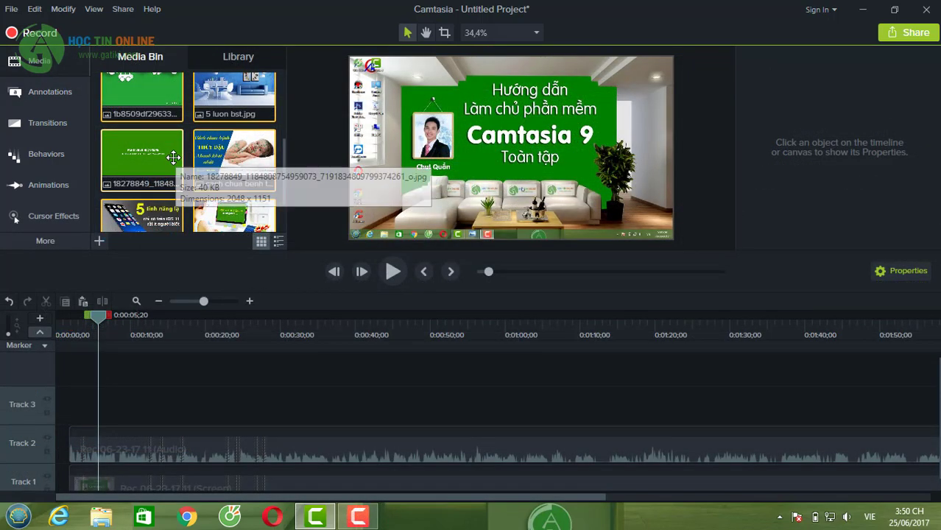
# Set the default image duration to 5 seconds in the preferences.
pyautogui.scroll(-1, 150, 131)
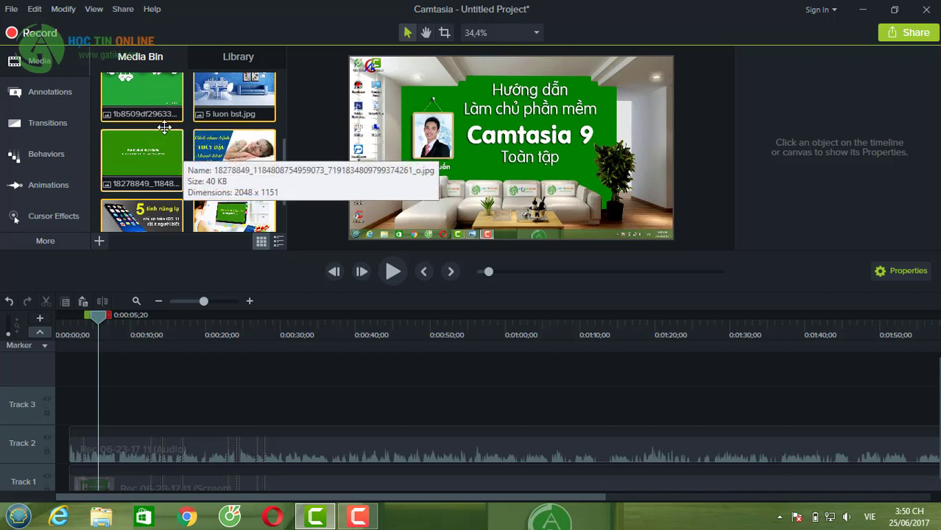
pyautogui.click(33, 9)
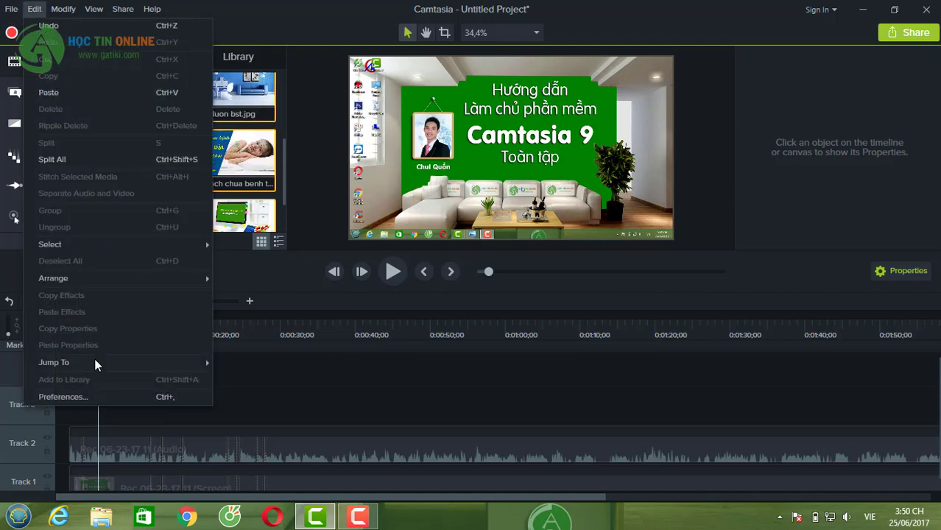
pyautogui.click(81, 396)
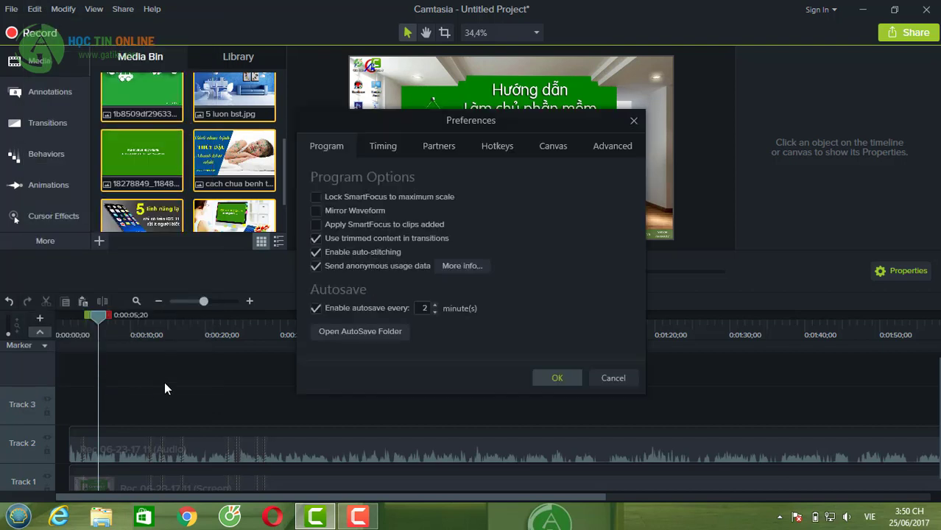
pyautogui.click(383, 146)
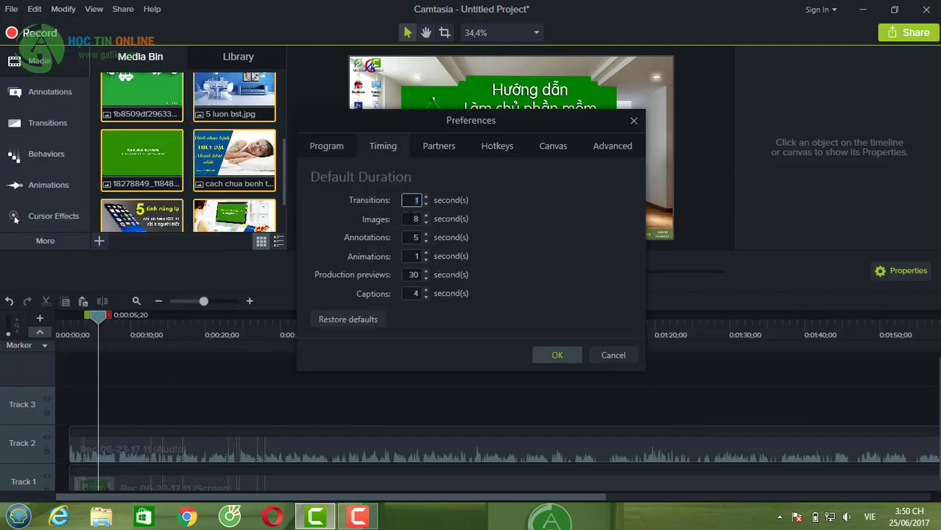
pyautogui.press('Tab')
pyautogui.click(556, 357)
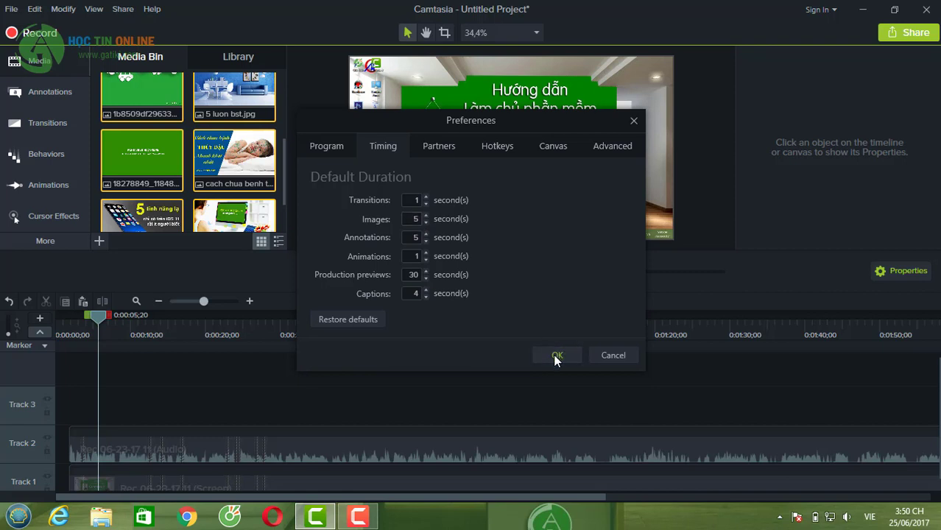
# Place the six selected images at the start of Track 3 and check the first clip's length against the time ruler.
pyautogui.moveTo(156, 113); pyautogui.dragTo(81, 418)
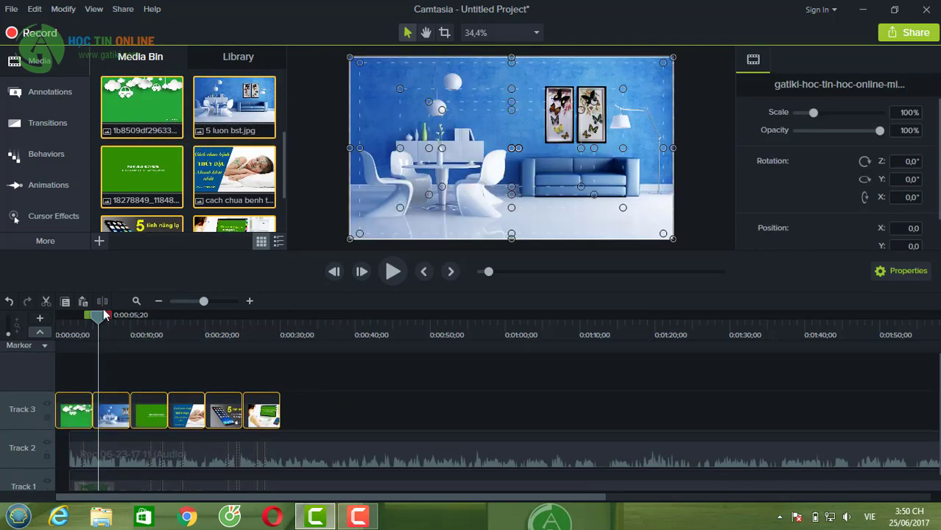
pyautogui.moveTo(104, 316); pyautogui.dragTo(44, 325)
pyautogui.moveTo(204, 302); pyautogui.dragTo(226, 303)
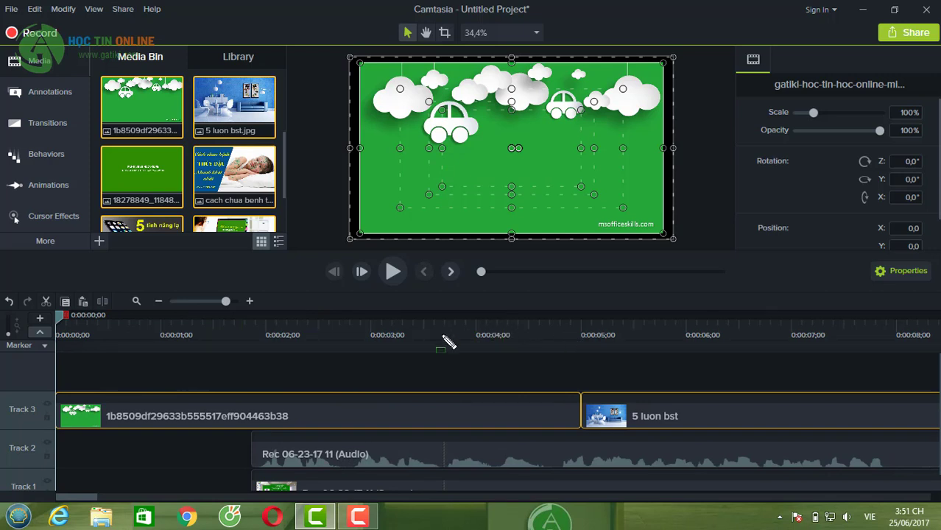
pyautogui.moveTo(60, 324); pyautogui.dragTo(582, 435)
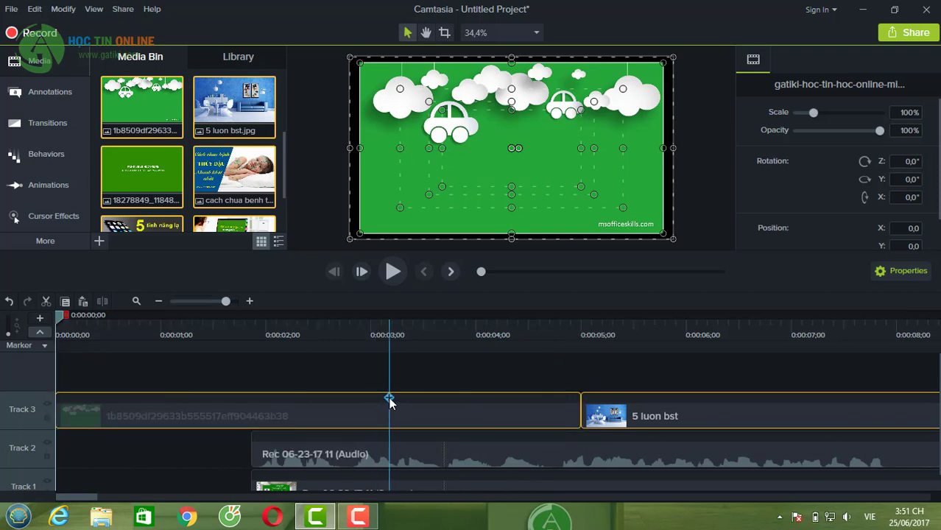
# Set the default image duration to 8 seconds in the preferences.
pyautogui.click(34, 8)
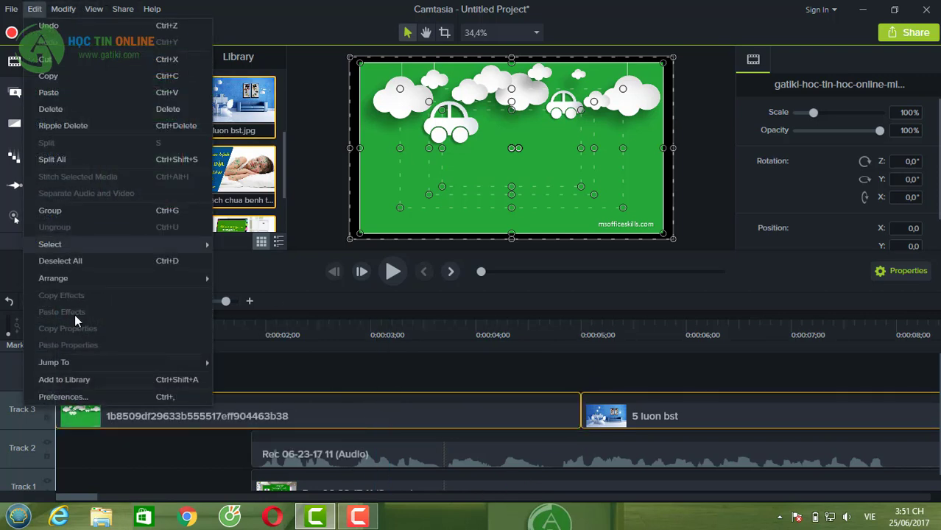
pyautogui.click(81, 399)
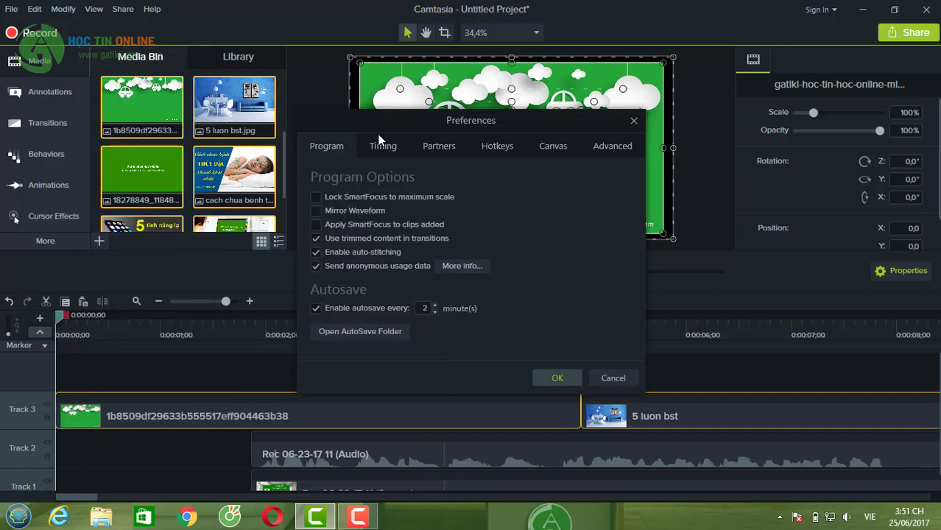
pyautogui.click(382, 146)
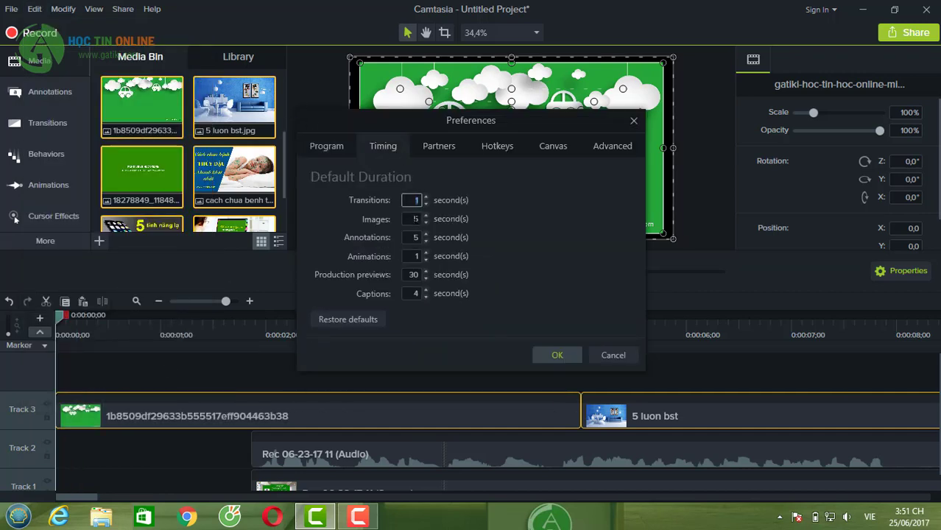
pyautogui.press('Tab')
pyautogui.click(557, 353)
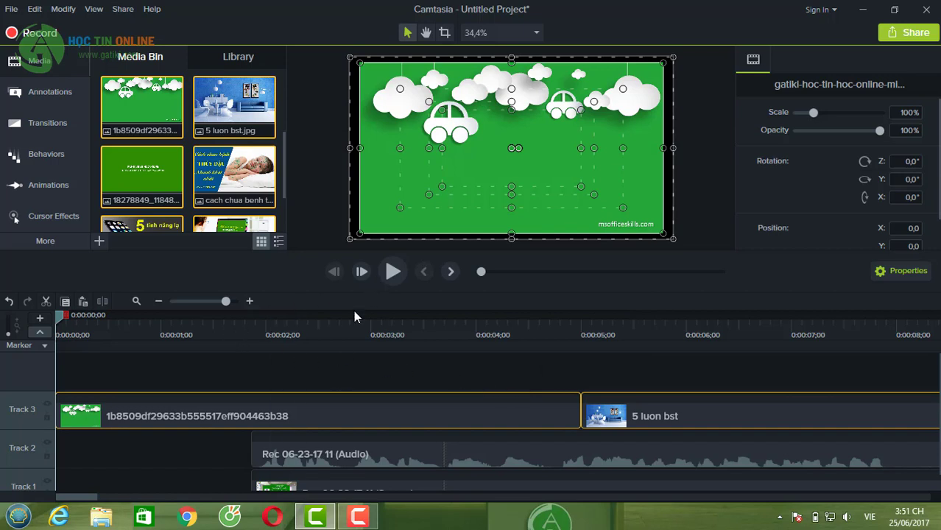
# Delete all the image clips from Track 3.
pyautogui.moveTo(225, 303); pyautogui.dragTo(206, 305)
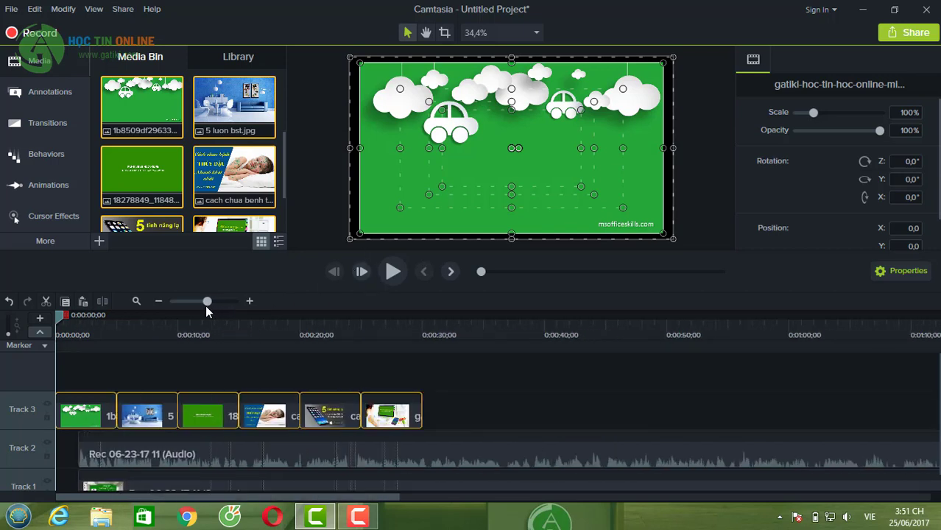
pyautogui.click(448, 398)
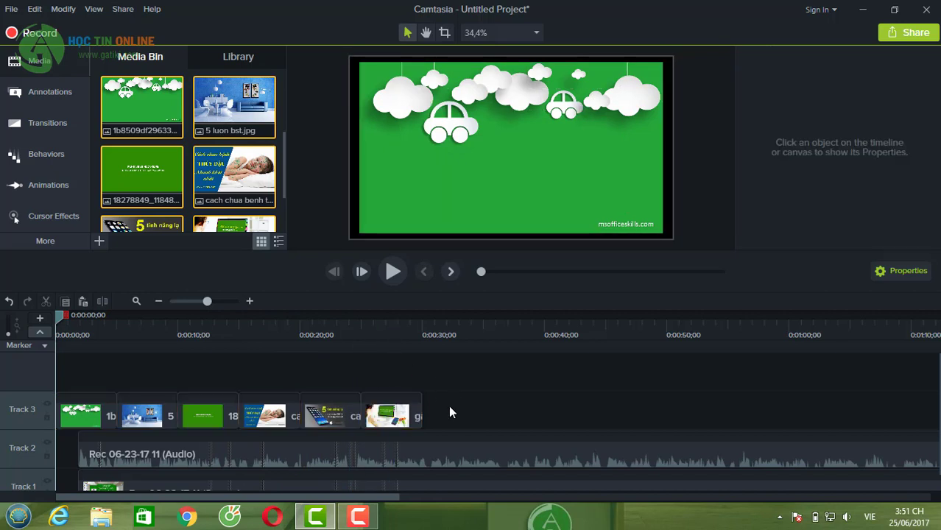
pyautogui.hotkey('ctrl', 'a')
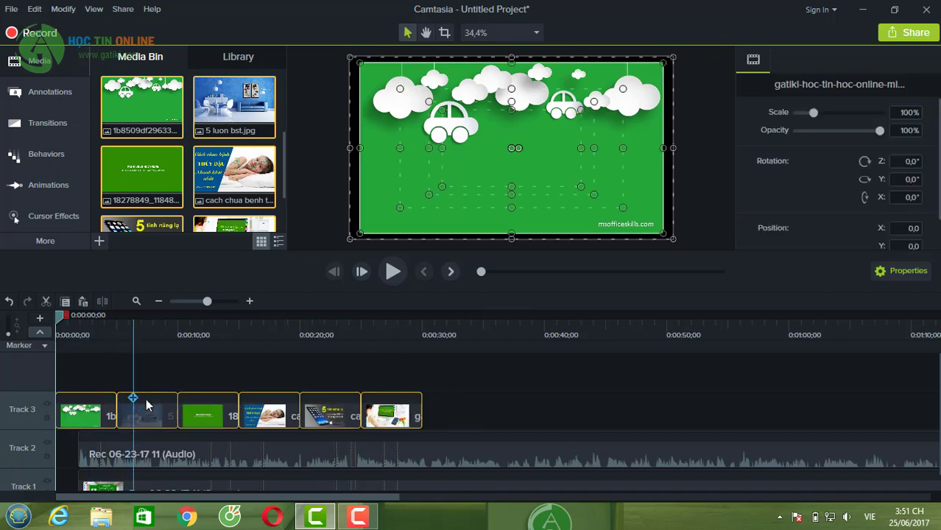
pyautogui.press('Delete')
# Add the six selected images to the start of Track 3 again and compare the first clip's length with the time ruler.
pyautogui.moveTo(199, 169); pyautogui.dragTo(54, 409)
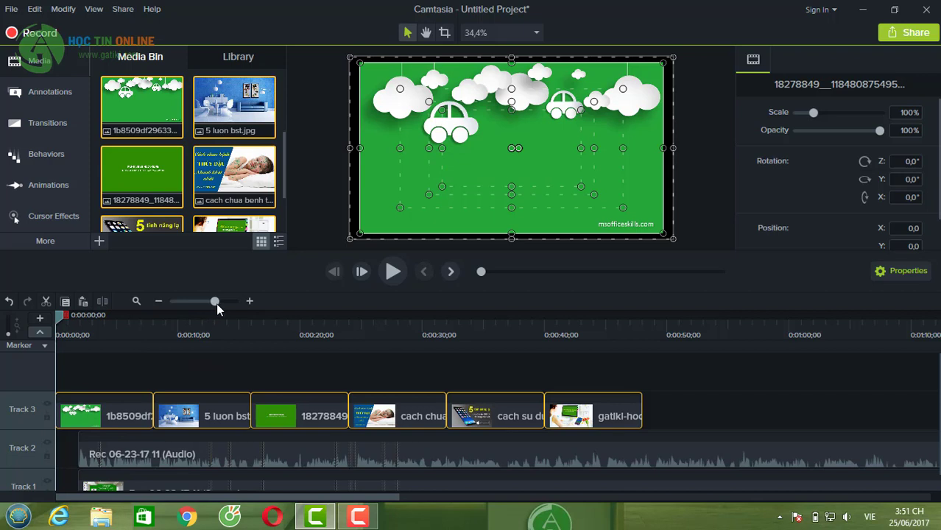
pyautogui.moveTo(216, 303); pyautogui.dragTo(219, 303)
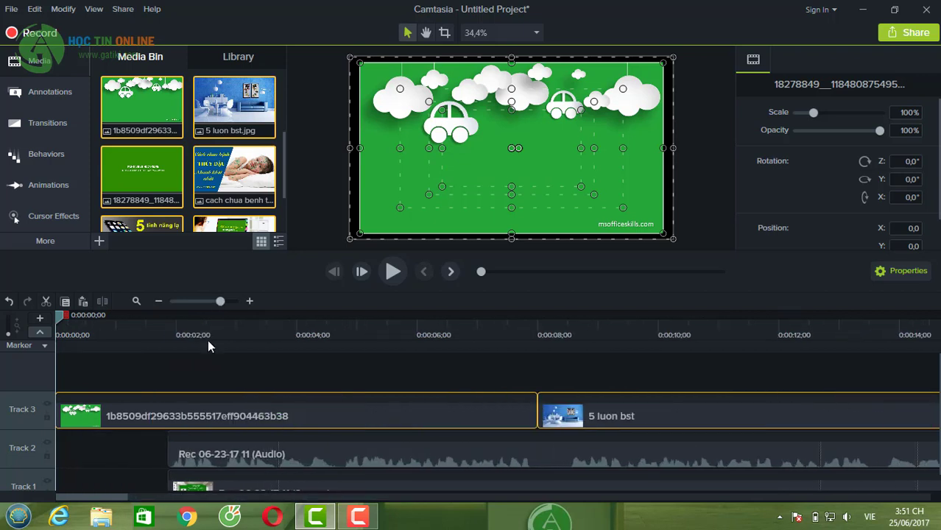
pyautogui.moveTo(58, 330); pyautogui.dragTo(529, 325)
pyautogui.moveTo(220, 303); pyautogui.dragTo(205, 304)
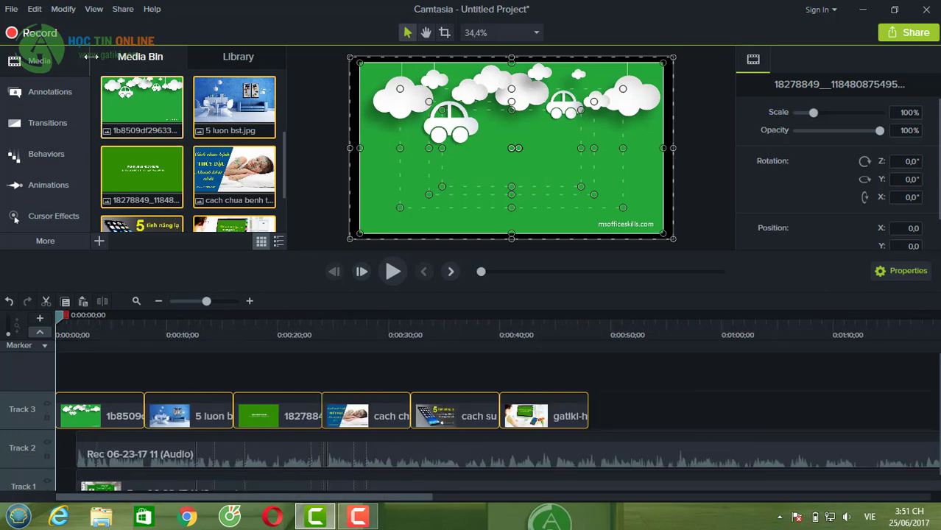
# Review the default duration settings in the preferences, including the transitions duration, and return to the start of the timeline.
pyautogui.click(35, 9)
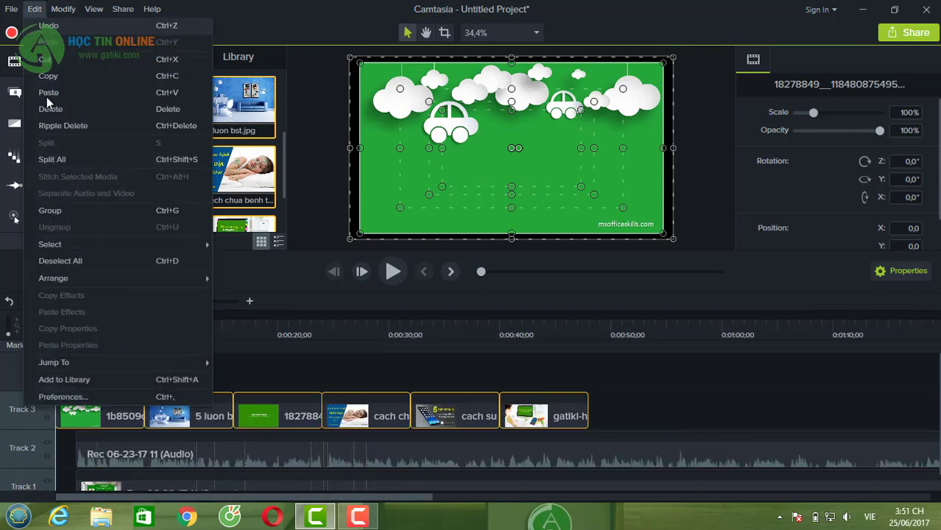
pyautogui.click(81, 398)
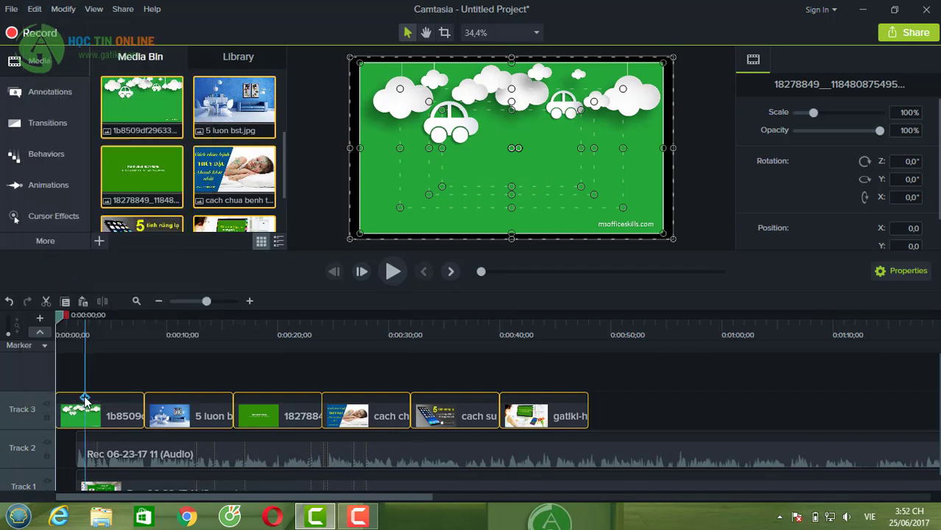
pyautogui.click(382, 145)
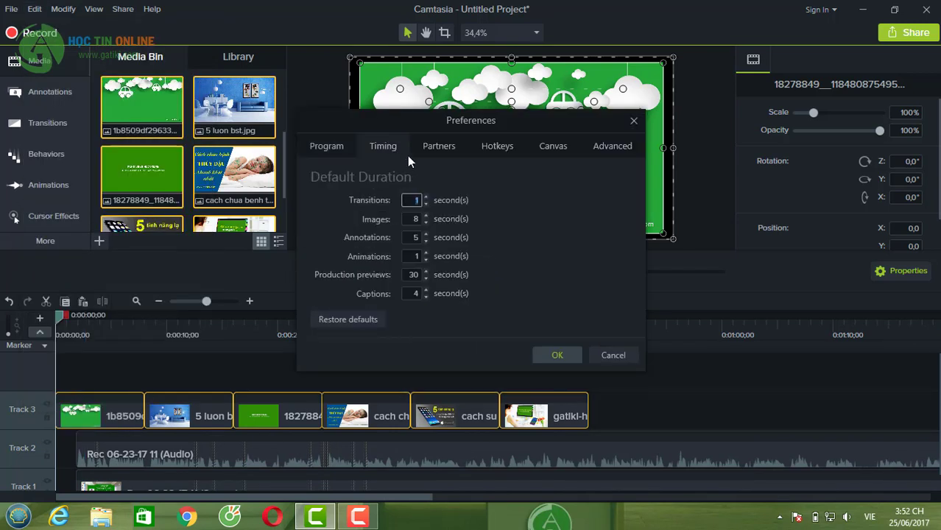
pyautogui.click(414, 200)
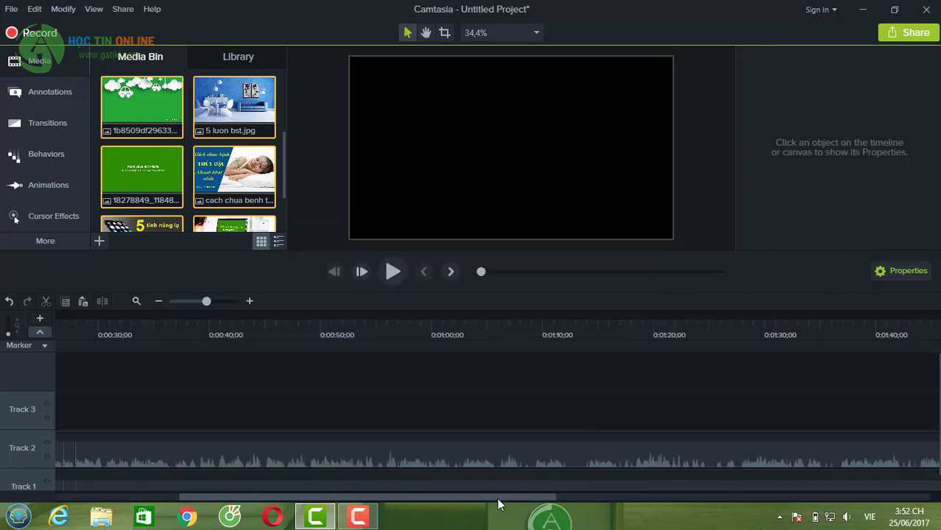
pyautogui.moveTo(498, 498); pyautogui.dragTo(295, 497)
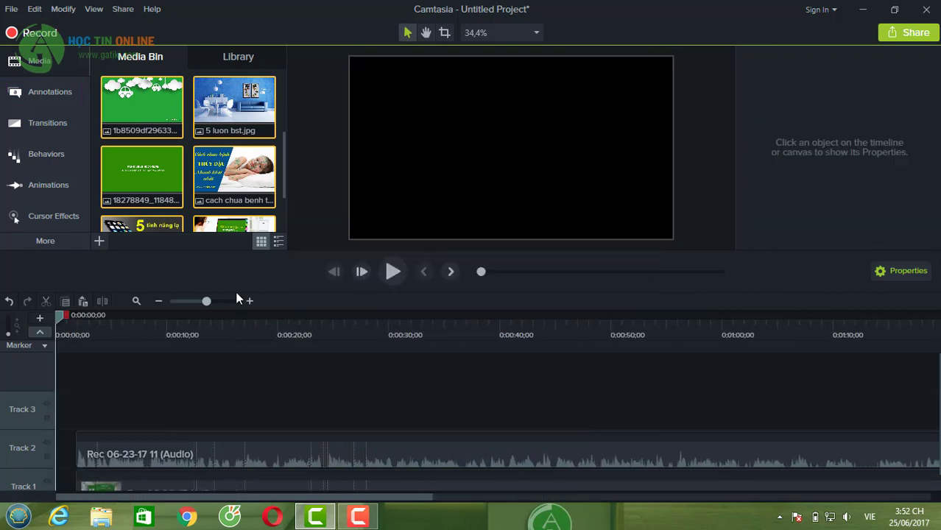